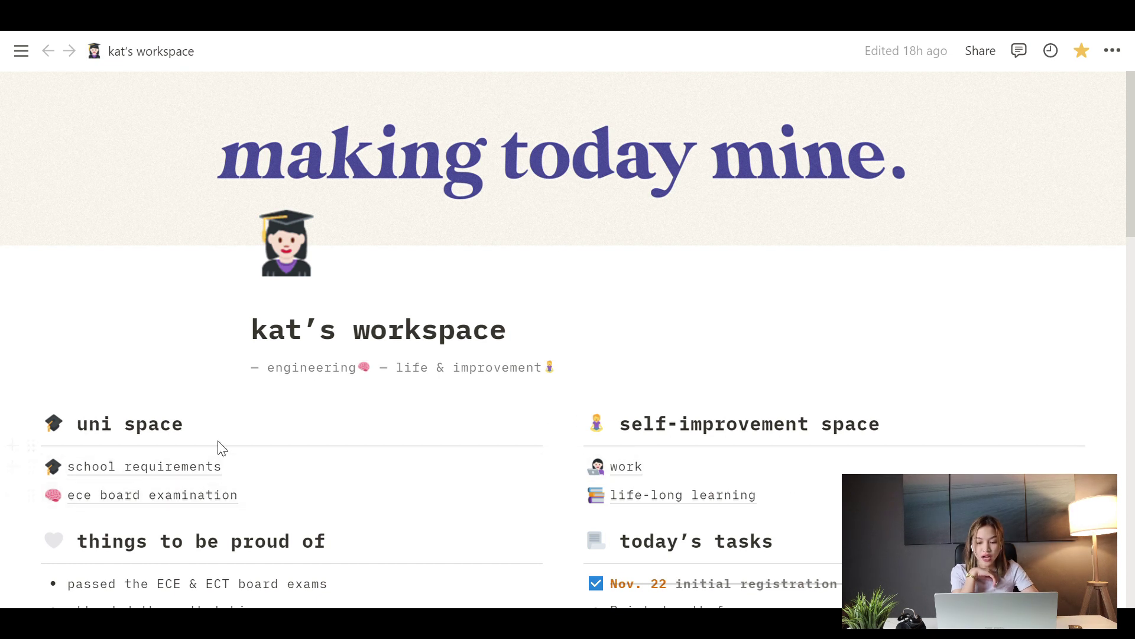
# Step: Scroll the workspace down to uni space and open 'ece board examination'
pyautogui.scroll(-5, 716, 514)
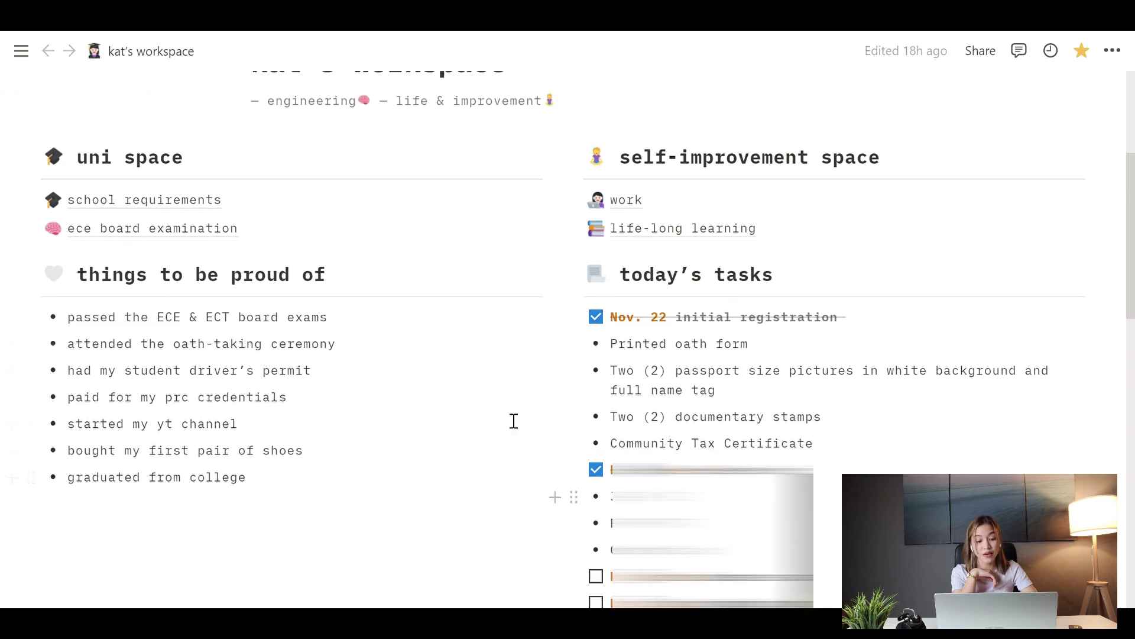
pyautogui.scroll(-5, 540, 433)
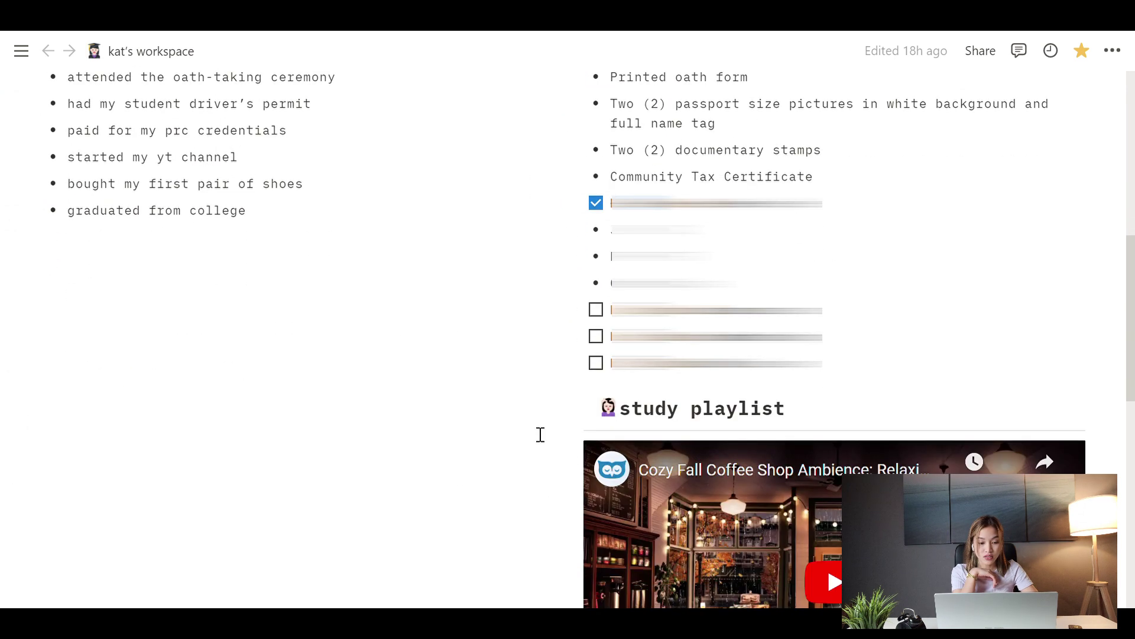
pyautogui.scroll(-12, 540, 433)
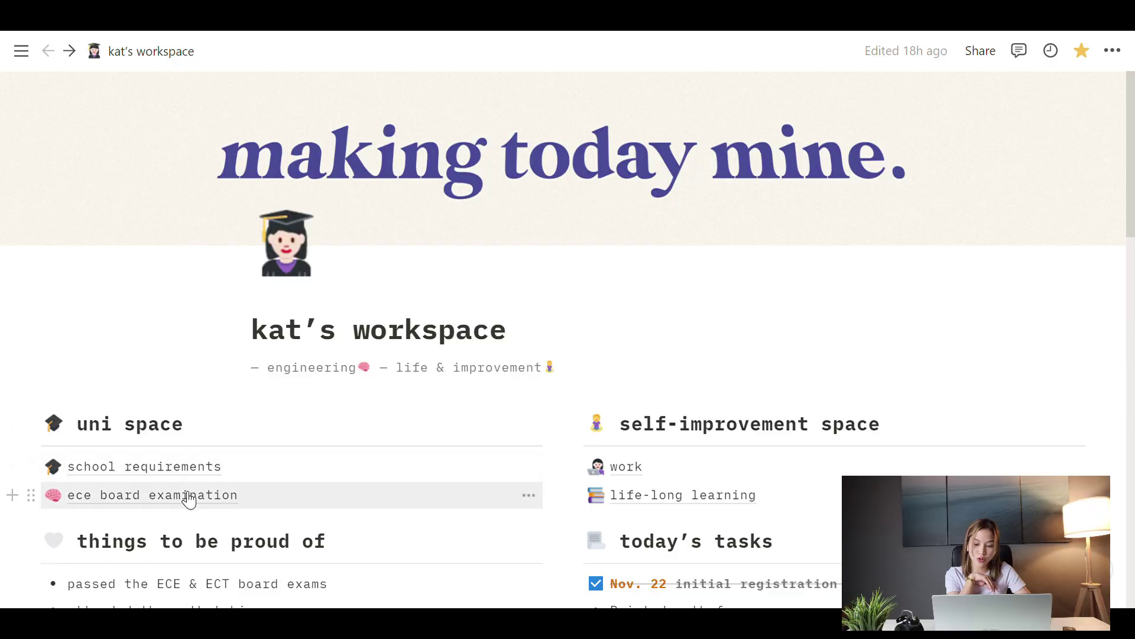
pyautogui.click(186, 497)
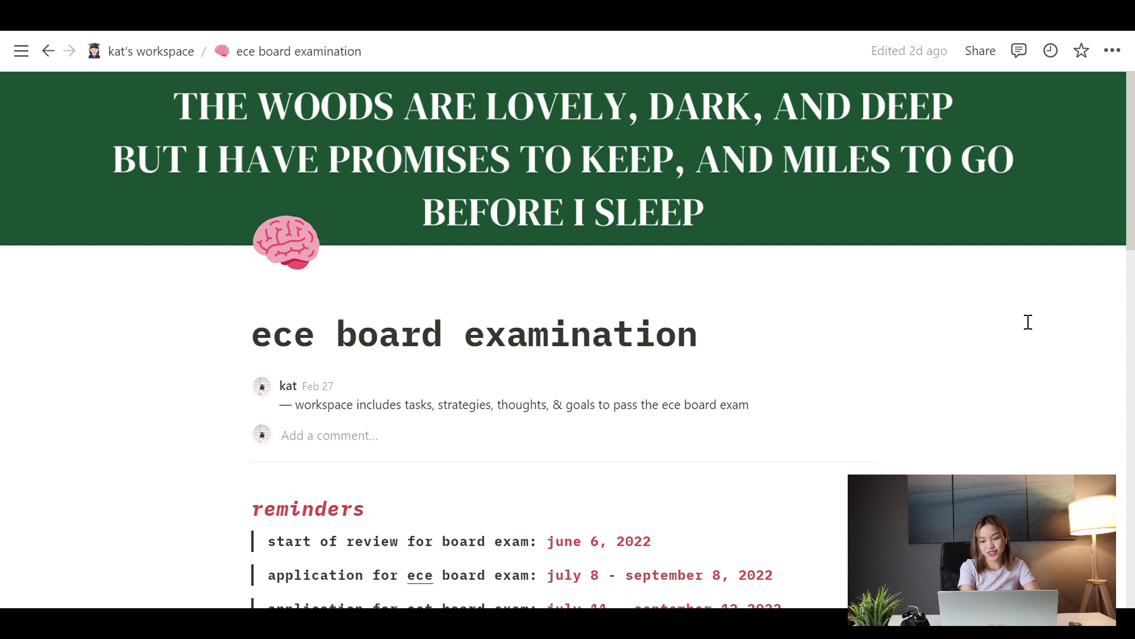
# Step: Review the exam-date reminders, completed goals and review subjects, then collapse the review subjects section
pyautogui.scroll(-3, 1028, 322)
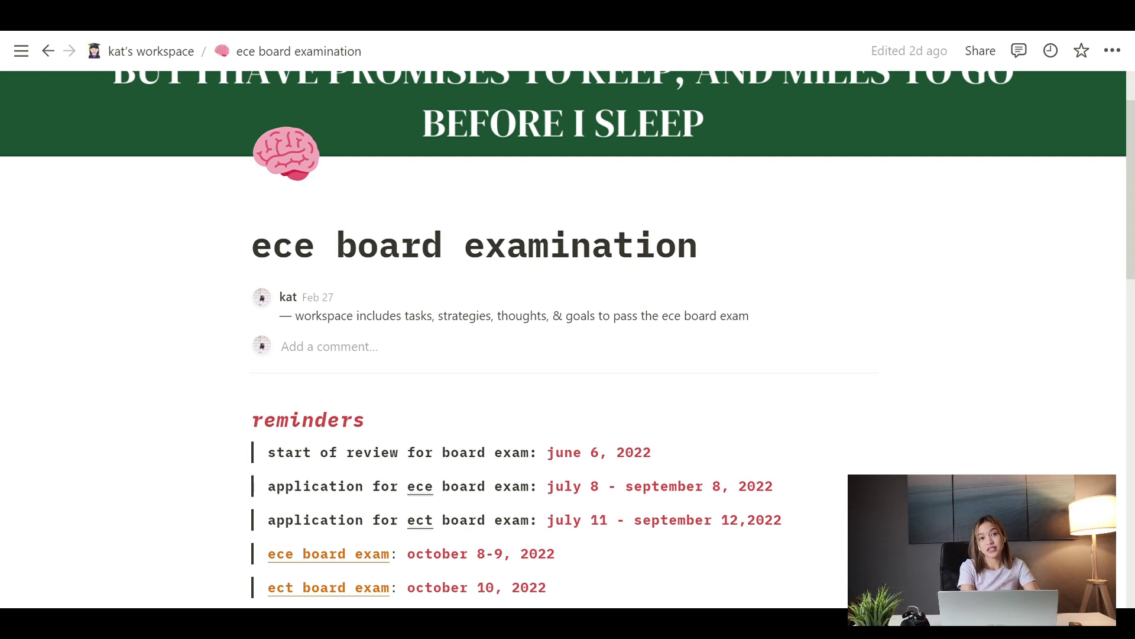
pyautogui.scroll(-2, 568, 331)
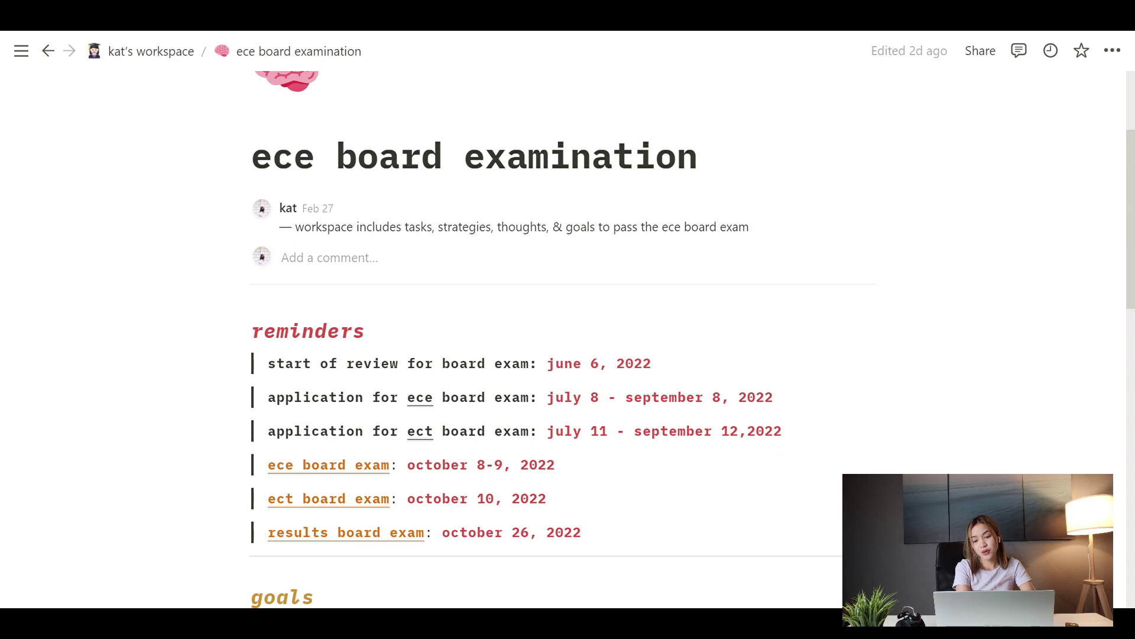
pyautogui.scroll(-2, 568, 331)
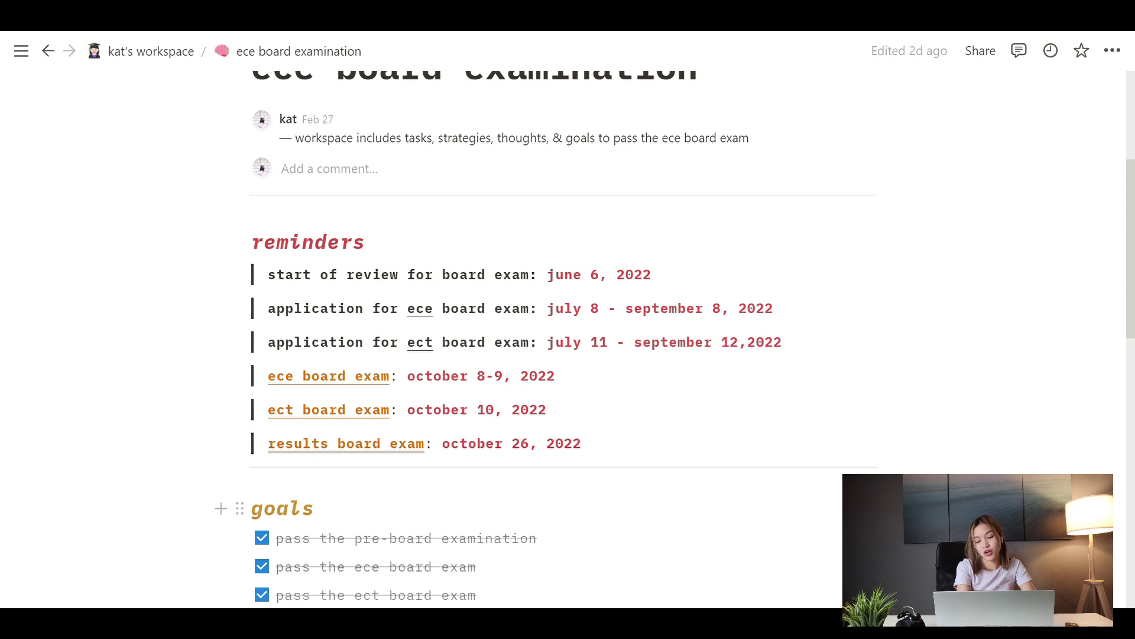
pyautogui.scroll(-4, 568, 332)
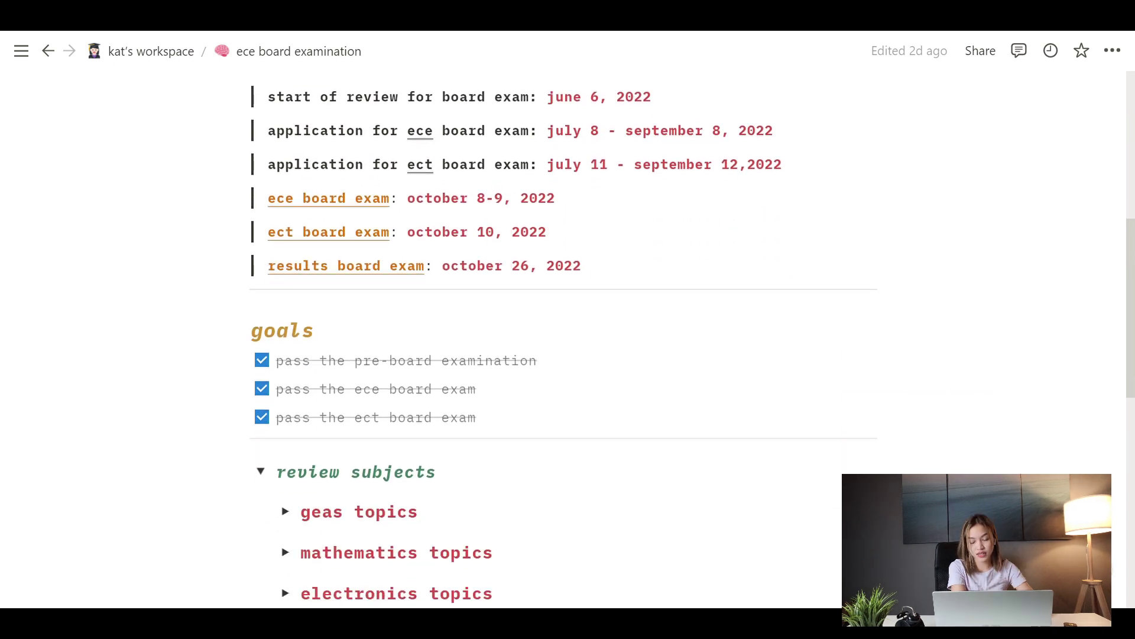
pyautogui.scroll(-2, 568, 331)
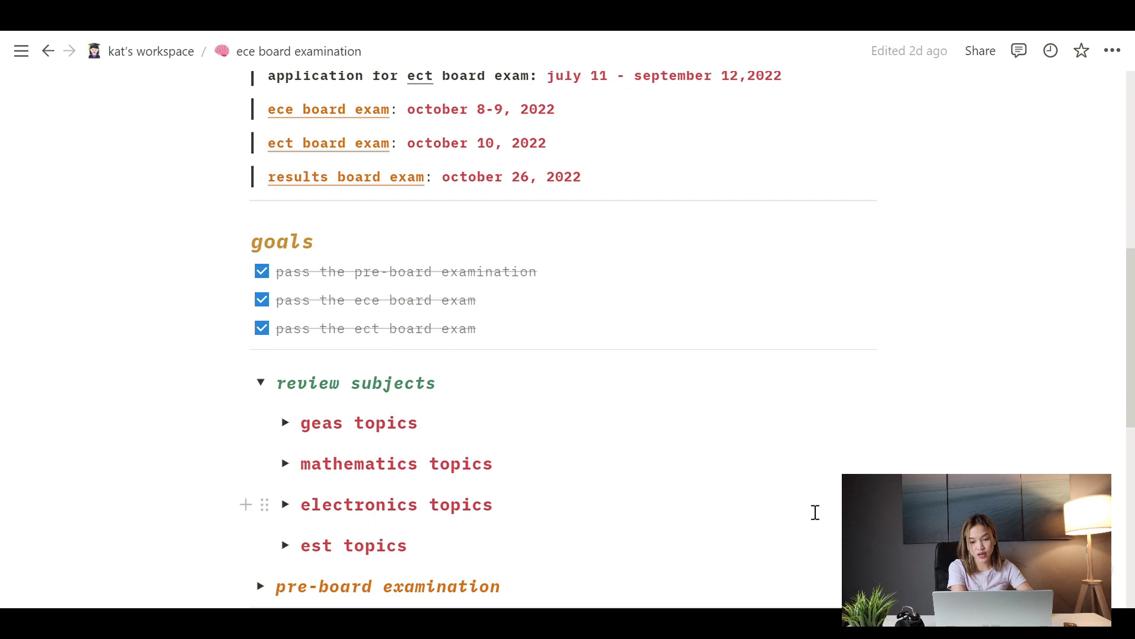
pyautogui.click(267, 388)
pyautogui.click(266, 388)
pyautogui.click(285, 425)
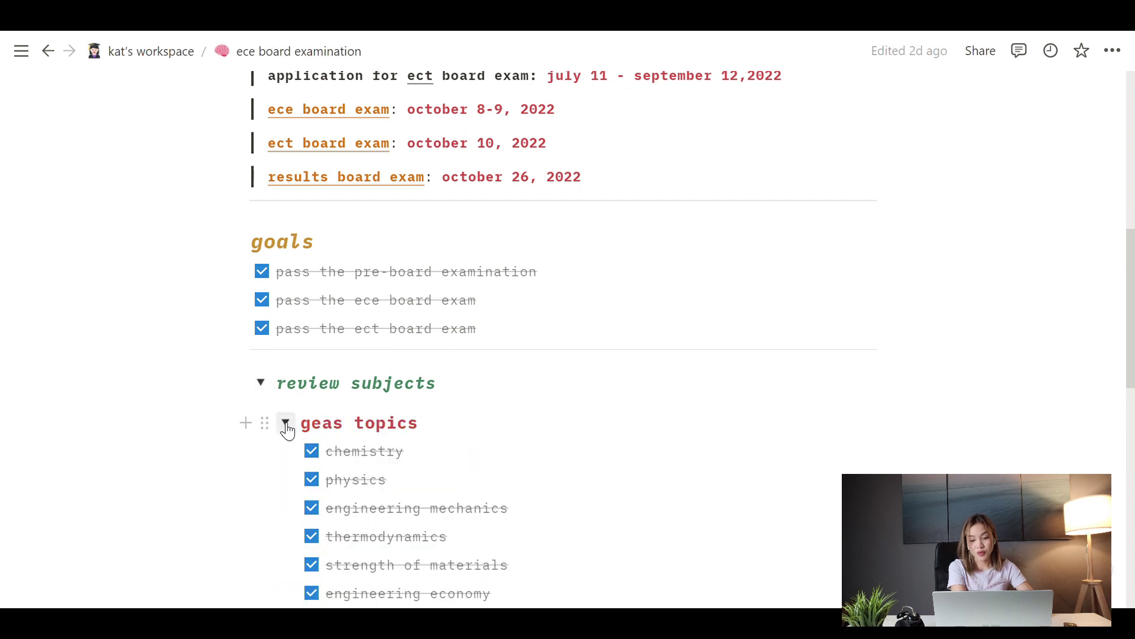
pyautogui.click(286, 424)
pyautogui.click(285, 463)
pyautogui.click(285, 463)
pyautogui.click(285, 504)
pyautogui.click(285, 504)
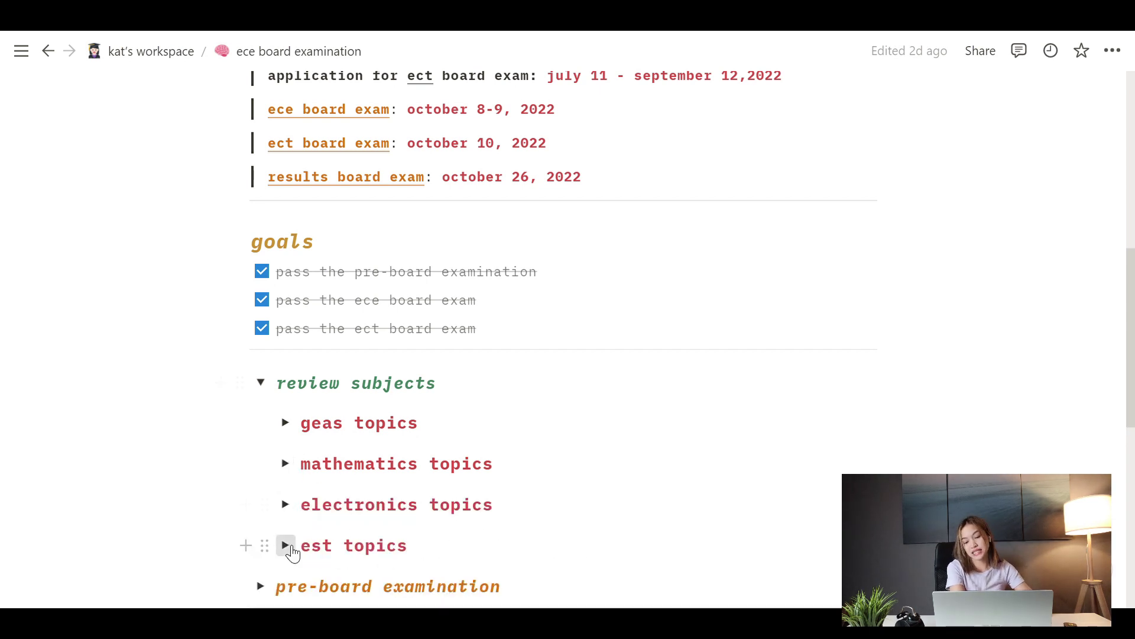
pyautogui.scroll(-3, 342, 533)
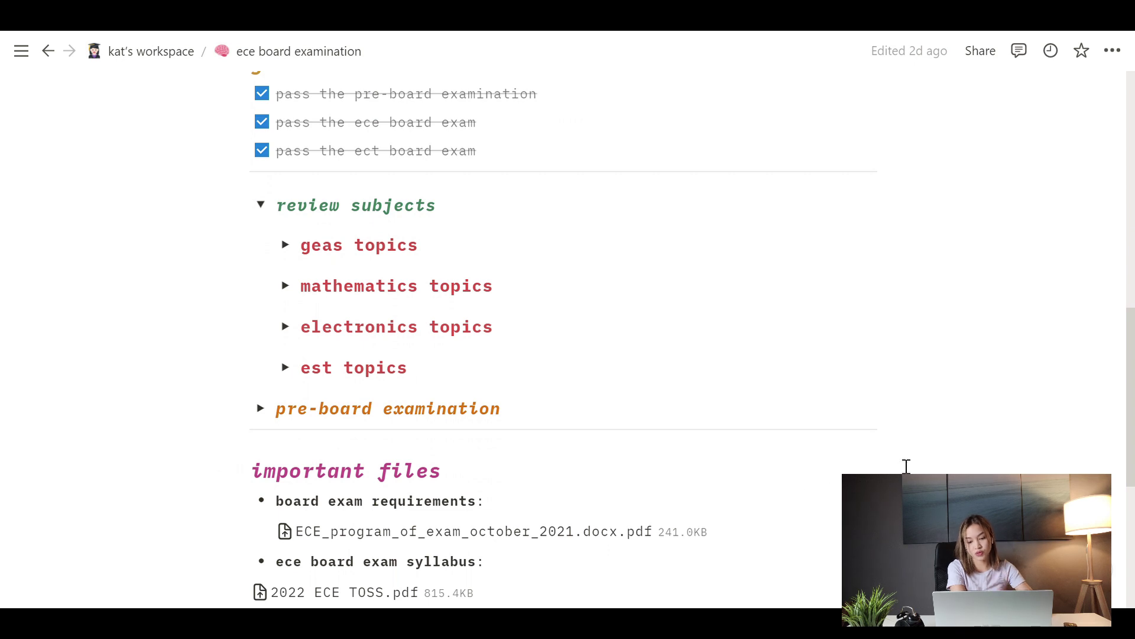
pyautogui.scroll(-3, 906, 466)
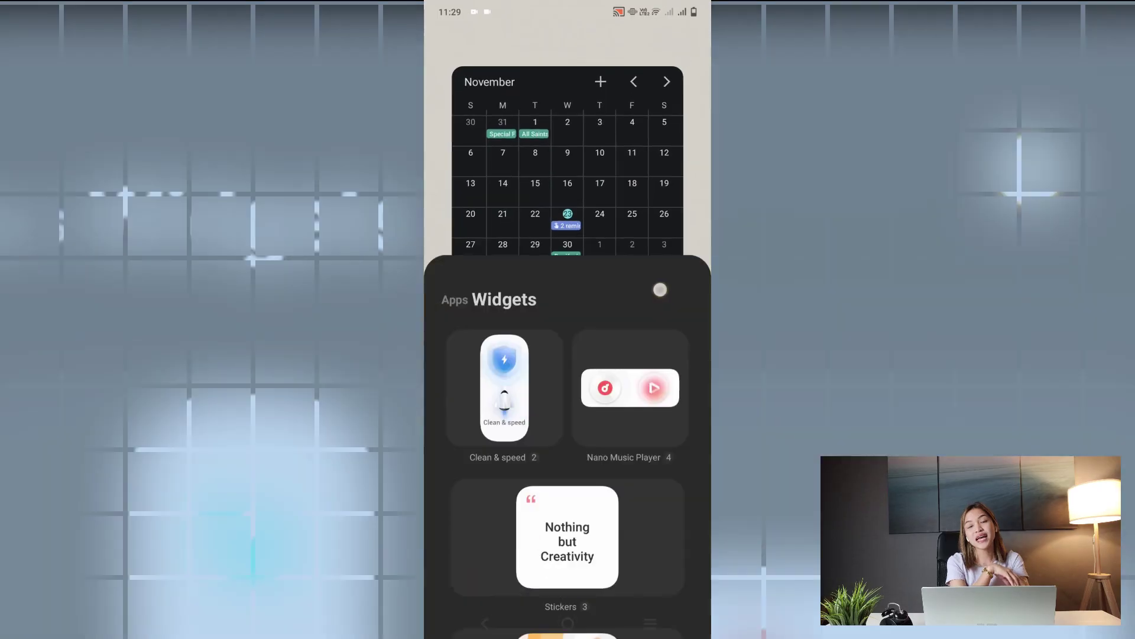
# Step: Place a 2X2 Countdown Widget on the home screen
pyautogui.scroll(-10, 658, 349)
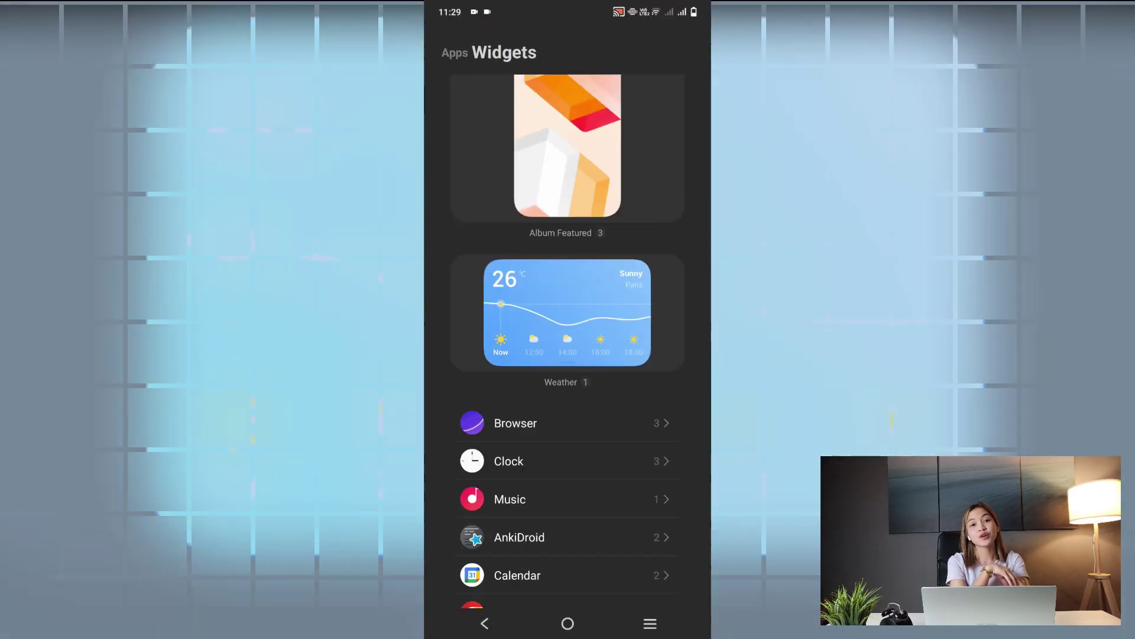
pyautogui.moveTo(658, 349); pyautogui.dragTo(679, 241)
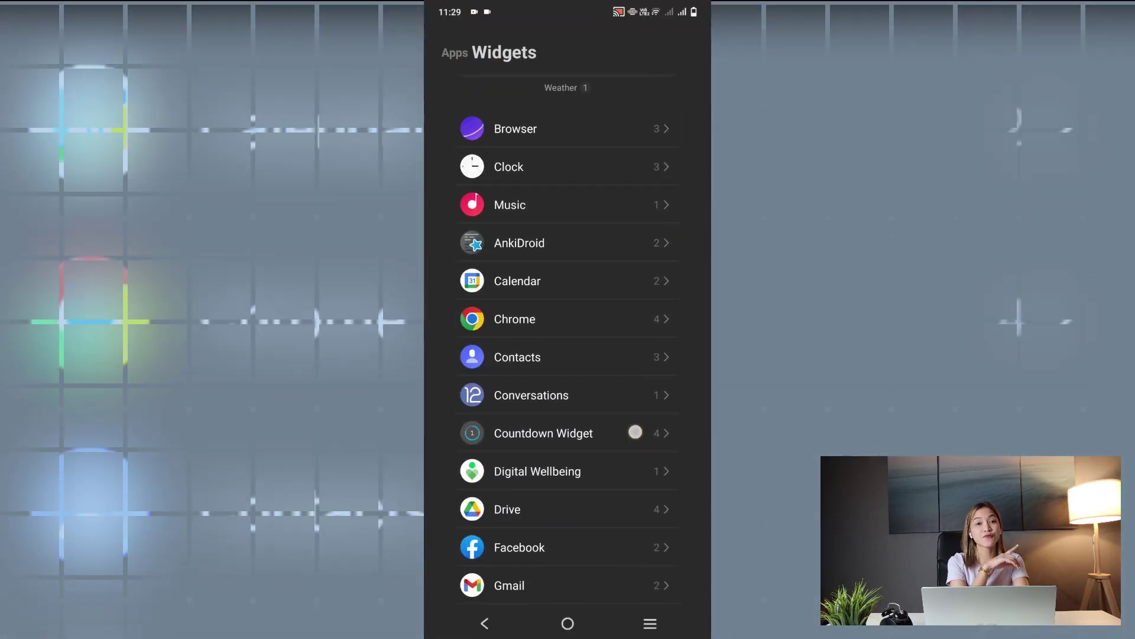
pyautogui.click(635, 432)
pyautogui.moveTo(597, 352)
pyautogui.mouseDown()
pyautogui.moveTo(631, 306)
pyautogui.moveTo(598, 332)
pyautogui.mouseUp()
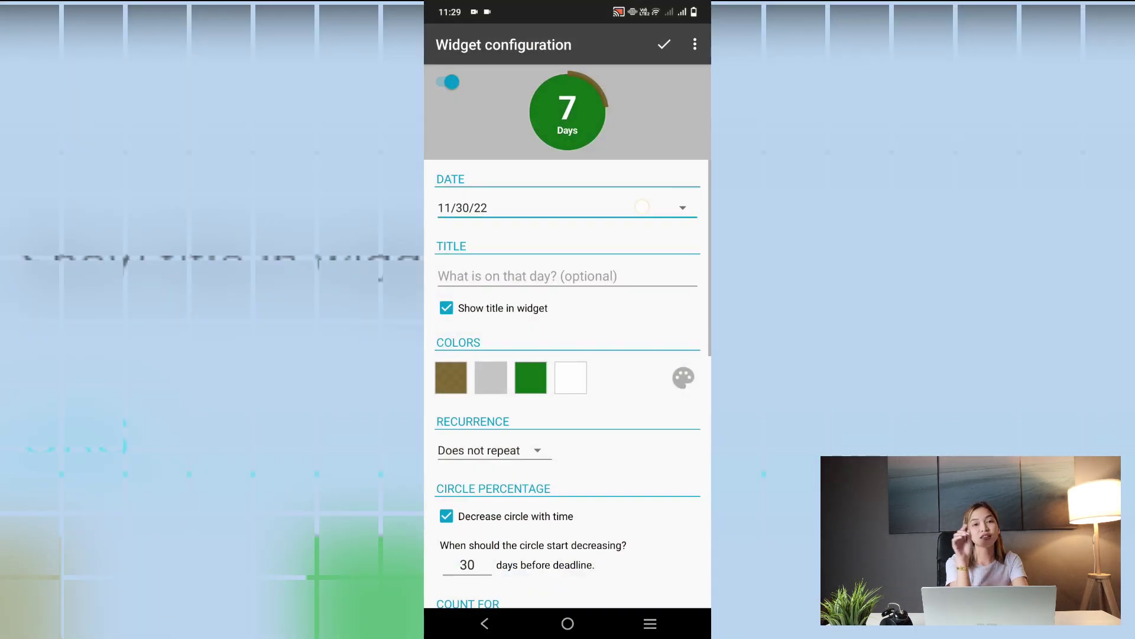
# Step: Set the countdown to the specific date December 25, 2022
pyautogui.click(642, 206)
pyautogui.click(633, 297)
pyautogui.click(645, 228)
pyautogui.click(490, 407)
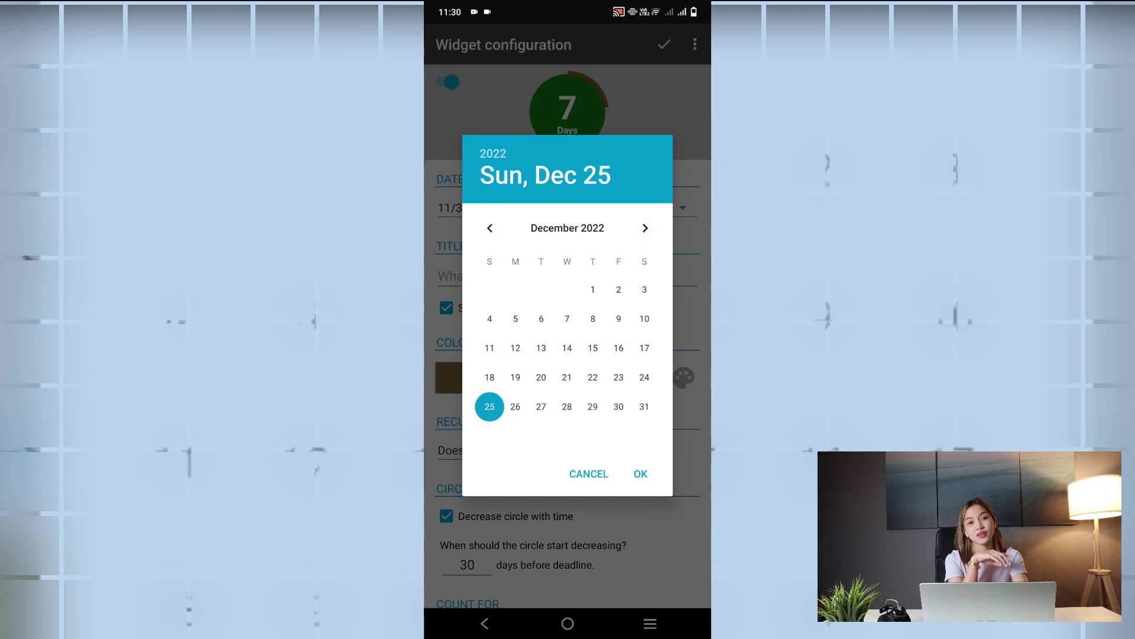
pyautogui.click(641, 474)
# Step: Title the countdown 'Christmas Day', save it, and bring up the 32 Days widget's options
pyautogui.click(533, 276)
pyautogui.write('Christmas Day')
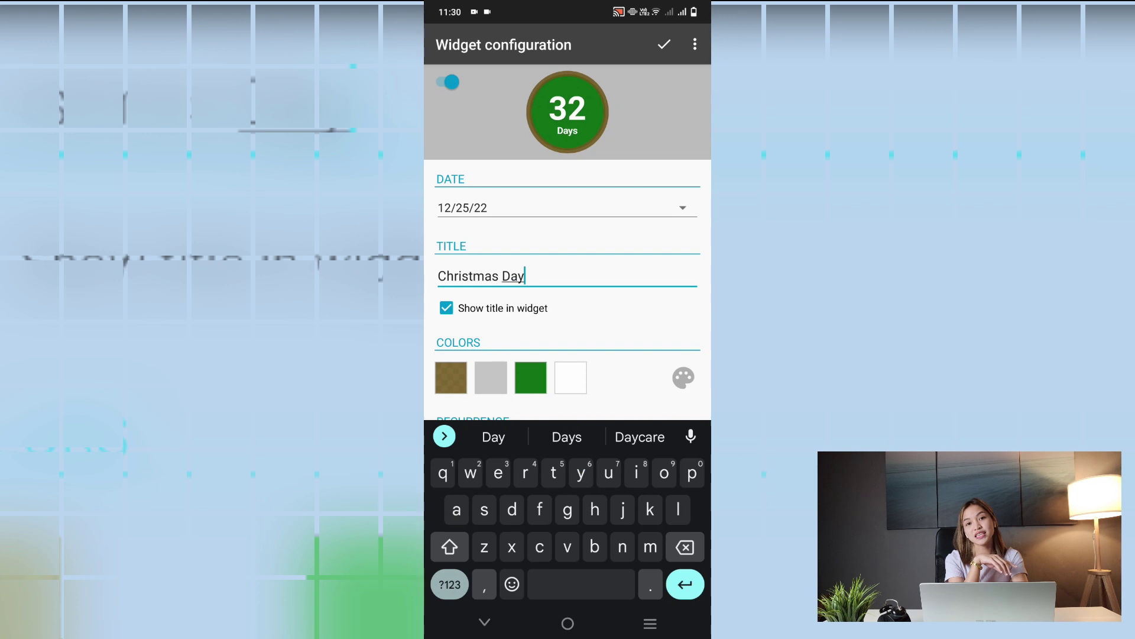
pyautogui.scroll(-8, 652, 293)
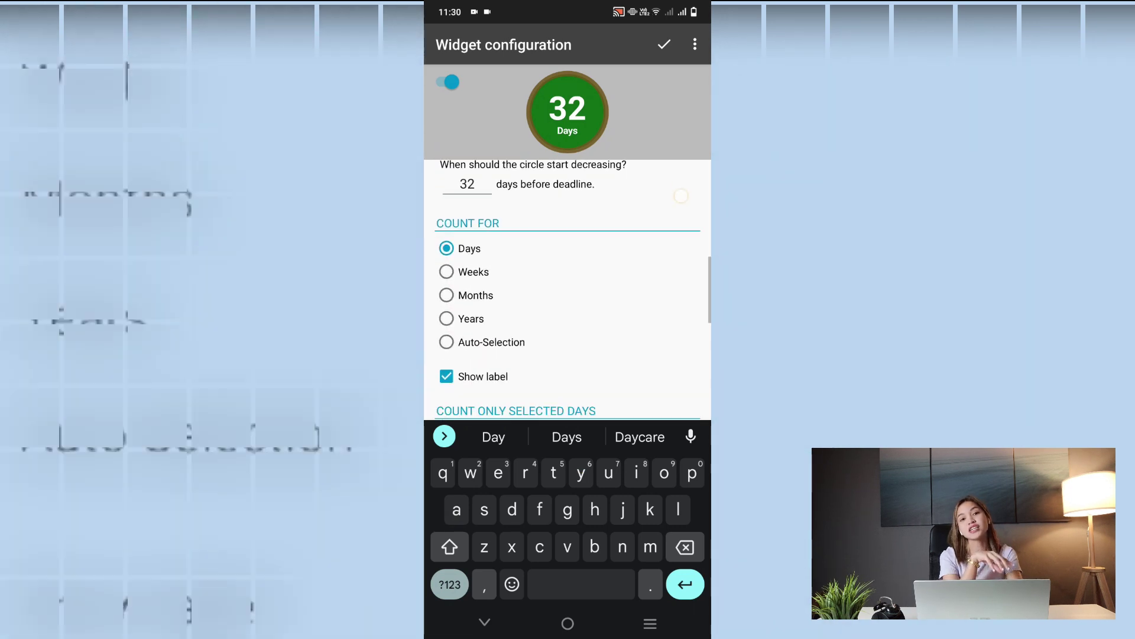
pyautogui.click(670, 49)
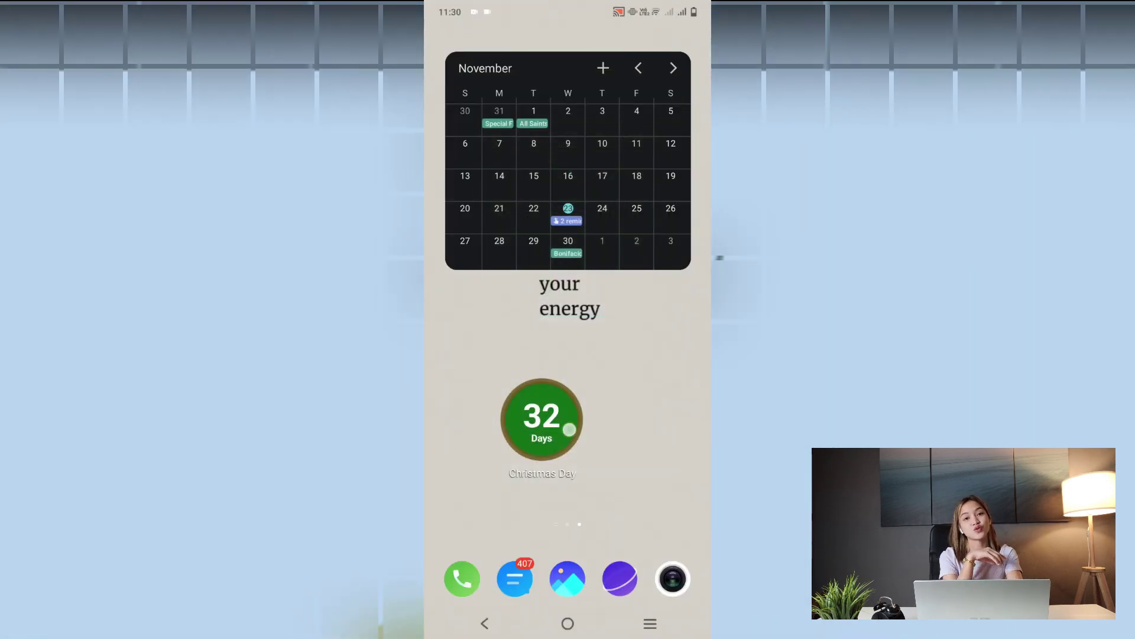
pyautogui.click(570, 430)
pyautogui.moveTo(589, 429); pyautogui.dragTo(654, 443)
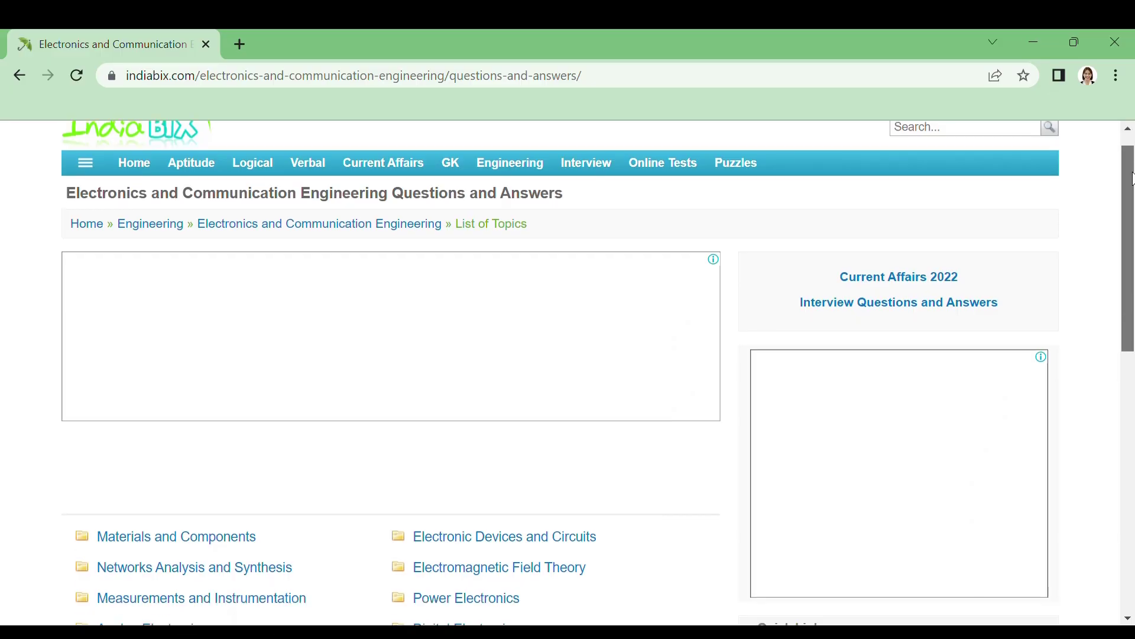
pyautogui.scroll(-4, 1132, 178)
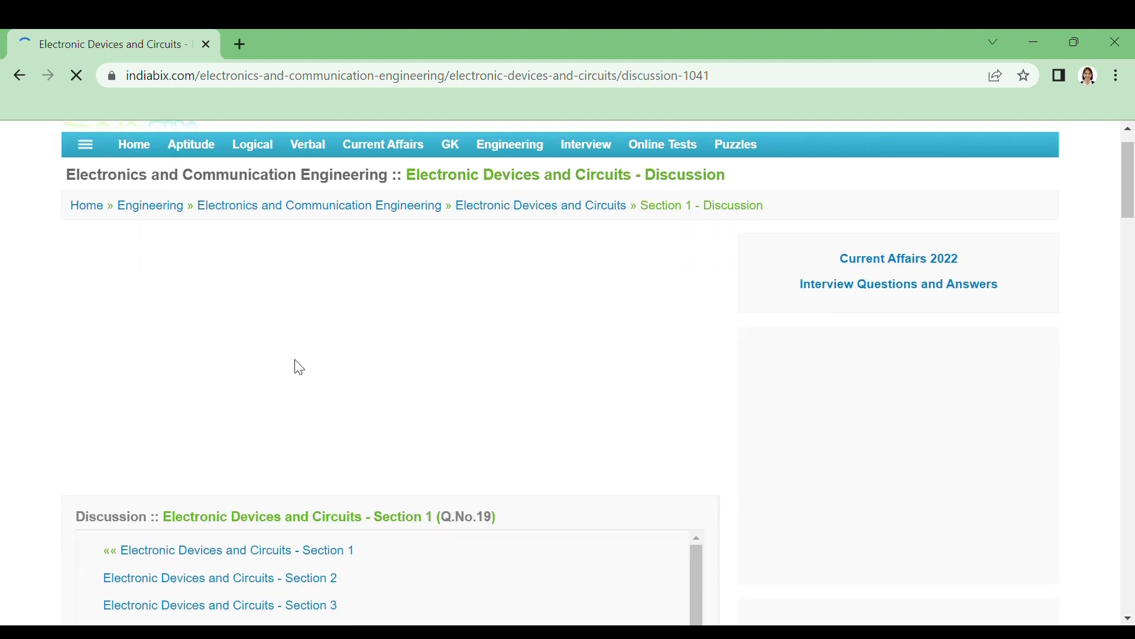
pyautogui.scroll(-5, 295, 359)
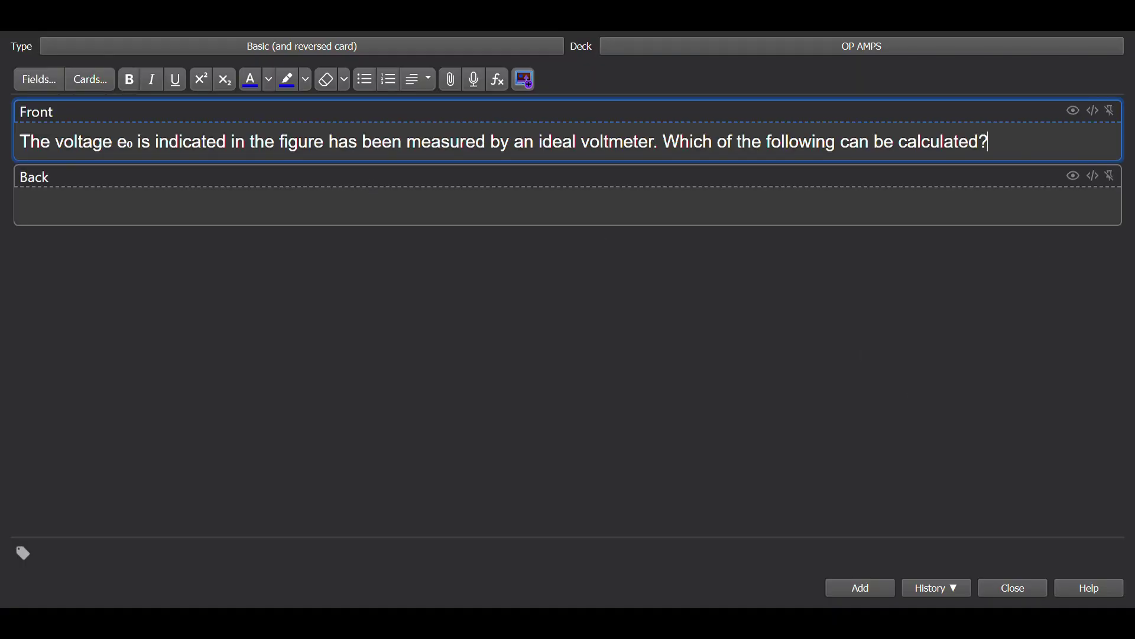
# Step: Paste the circuit diagram below the question on the OP AMPS card's Front field
pyautogui.click(1039, 152)
pyautogui.hotkey('ctrl', 'v')
pyautogui.click(307, 415)
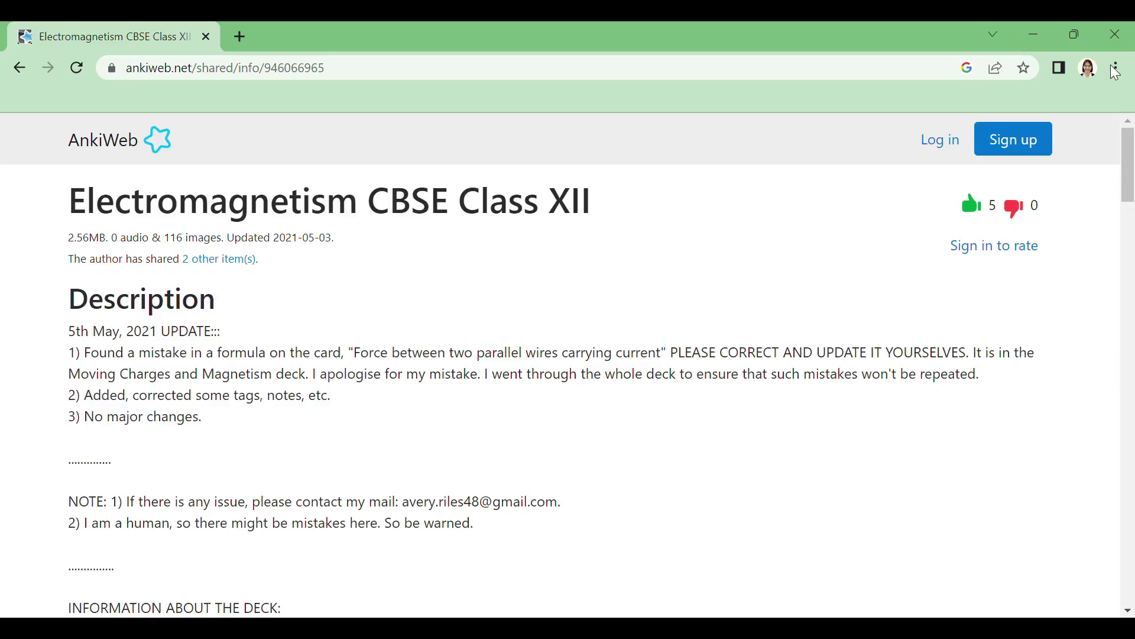
# Step: Start the download offered on the page, then open the Electromagnetism deck
pyautogui.moveTo(1128, 165); pyautogui.dragTo(1128, 435)
pyautogui.click(178, 400)
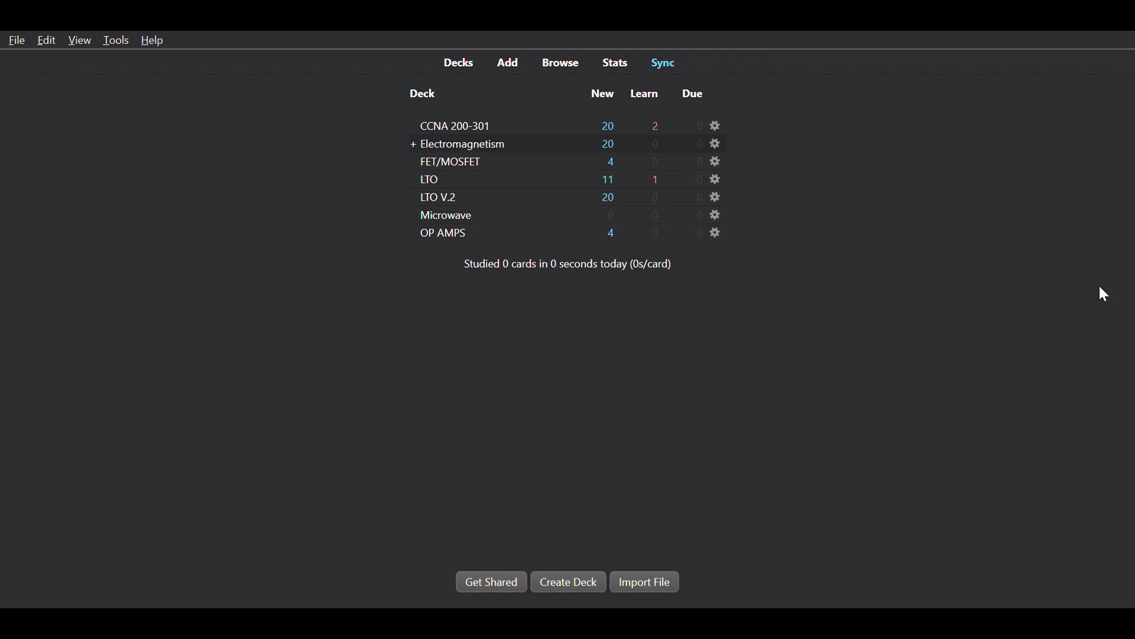
pyautogui.click(511, 144)
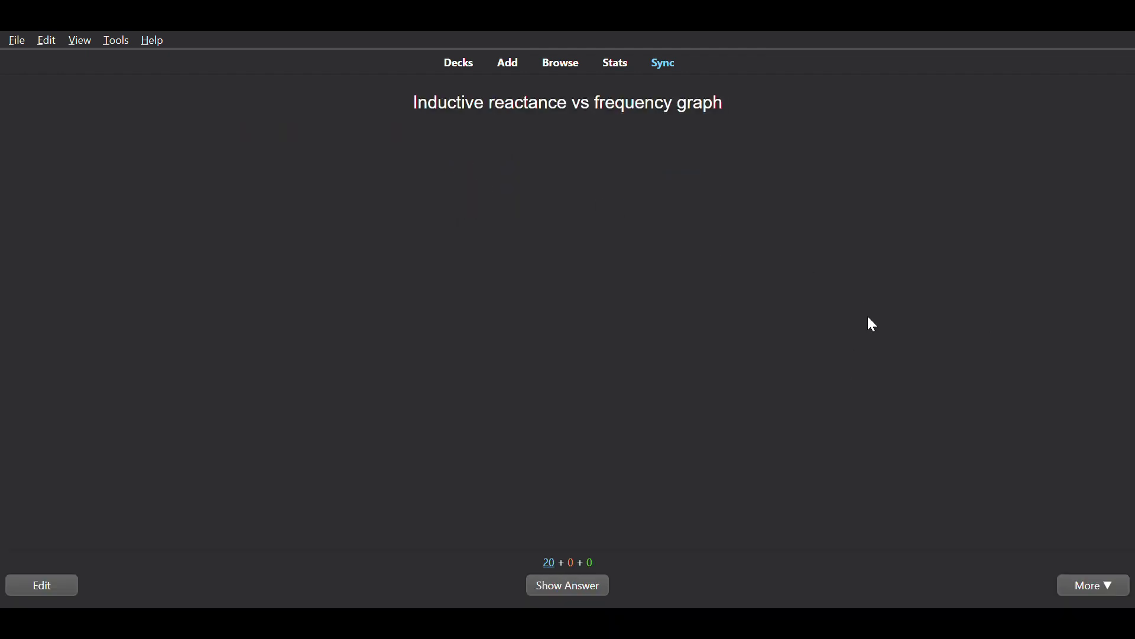